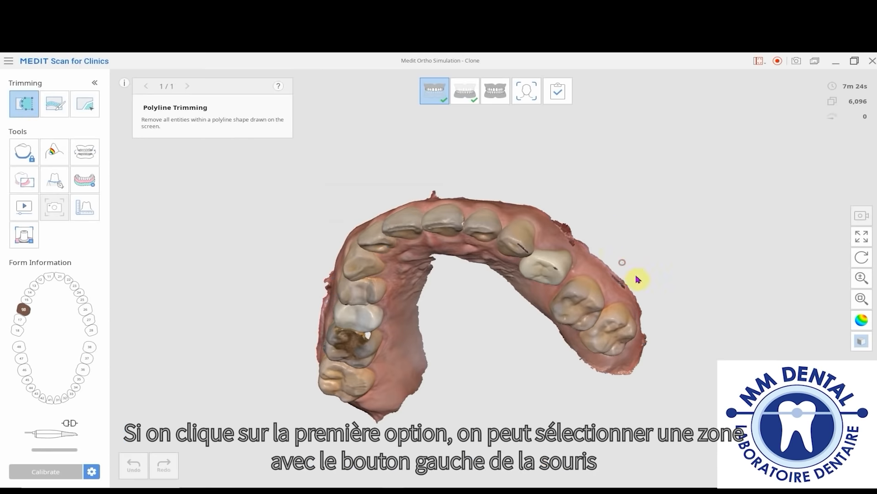
# Cut off the two rear molars opposite the damaged tooth's side and a palatal area of the upper arch with Polyline Trimming
pyautogui.moveTo(660, 330)
pyautogui.mouseDown()
pyautogui.moveTo(640, 392)
pyautogui.moveTo(580, 388)
pyautogui.moveTo(541, 356)
pyautogui.moveTo(533, 316)
pyautogui.moveTo(544, 307)
pyautogui.mouseUp()
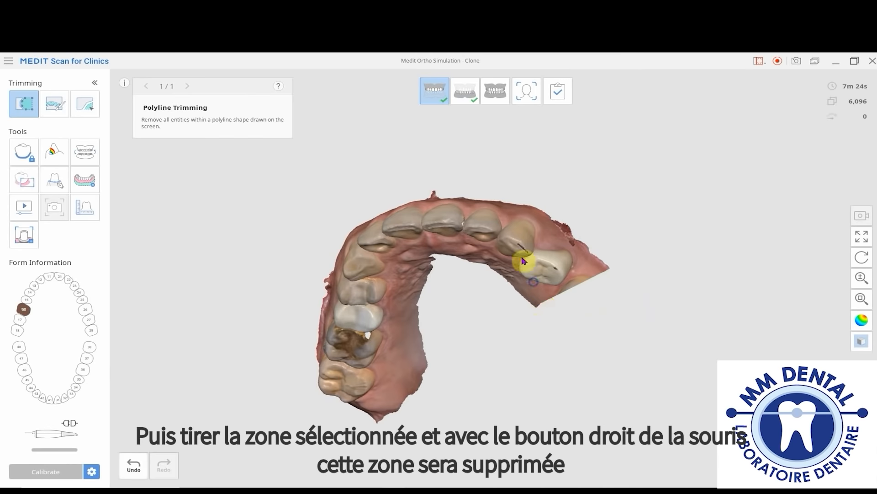
pyautogui.moveTo(517, 254); pyautogui.dragTo(488, 236, button='right')
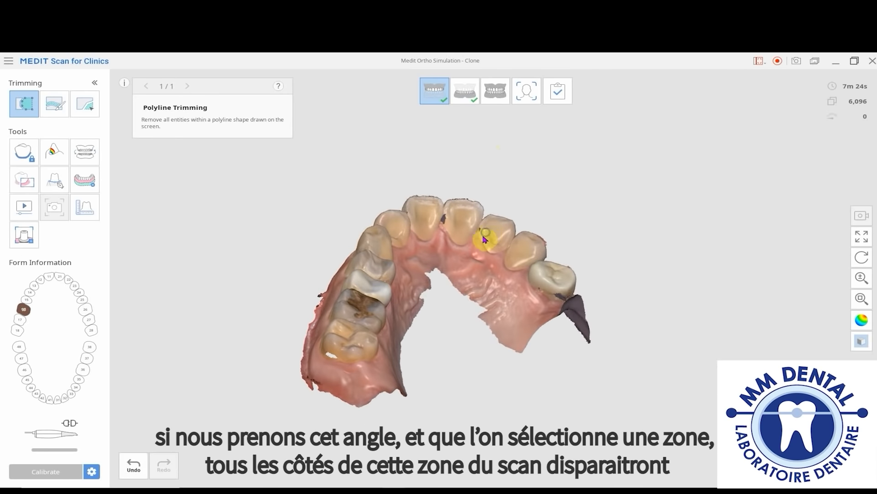
pyautogui.moveTo(450, 284)
pyautogui.mouseDown()
pyautogui.moveTo(476, 263)
pyautogui.moveTo(529, 262)
pyautogui.moveTo(565, 294)
pyautogui.moveTo(482, 325)
pyautogui.moveTo(455, 324)
pyautogui.mouseUp()
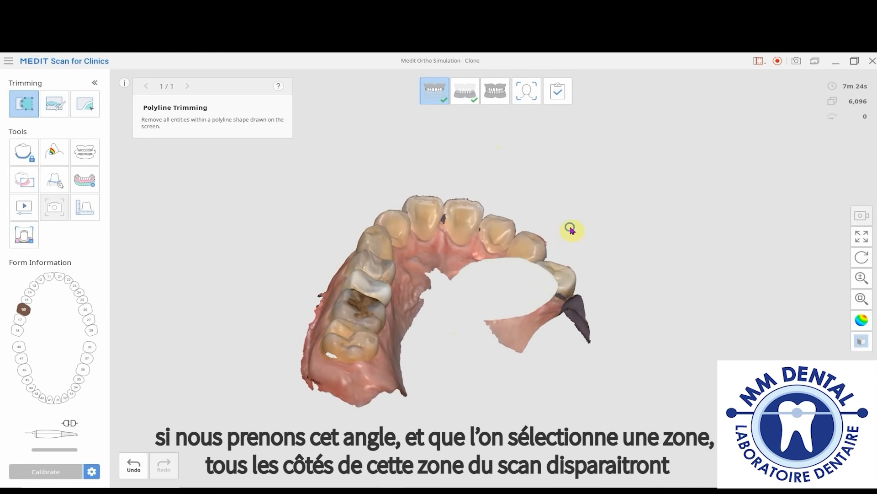
pyautogui.moveTo(570, 229); pyautogui.dragTo(466, 290, button='right')
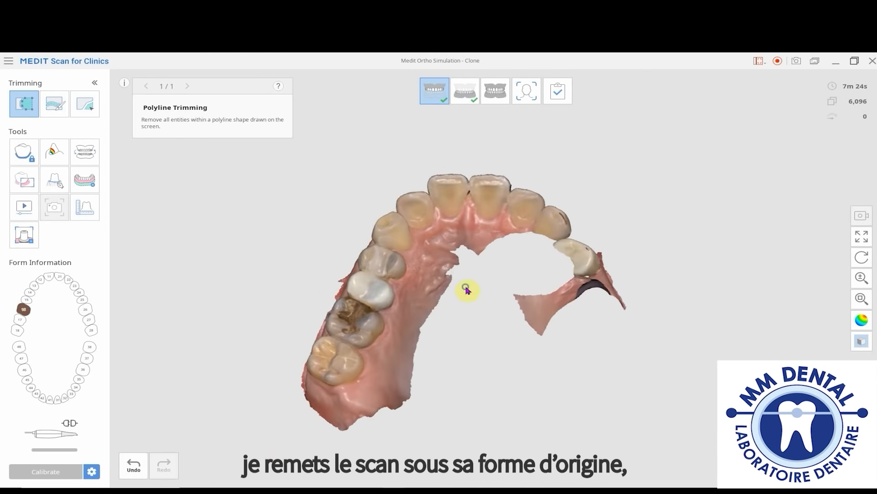
# Undo both polyline trims on the upper arch scan
pyautogui.click(133, 464)
pyautogui.click(133, 466)
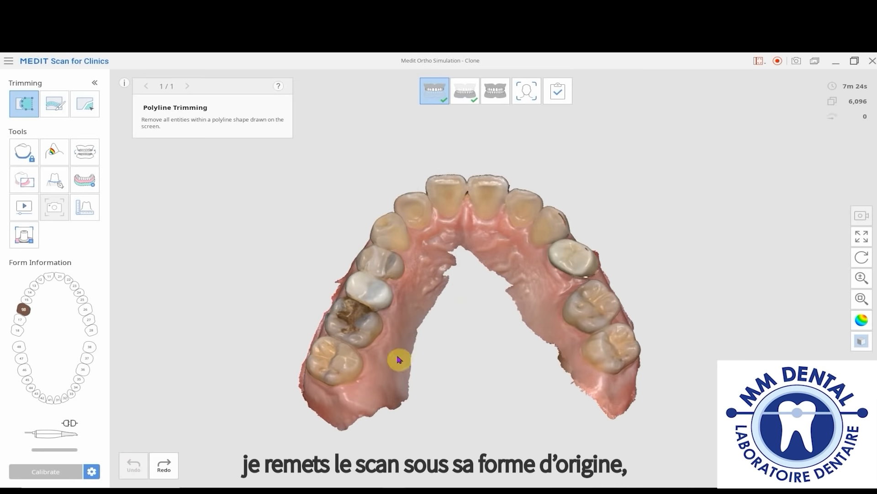
pyautogui.moveTo(399, 360); pyautogui.dragTo(488, 320, button='right')
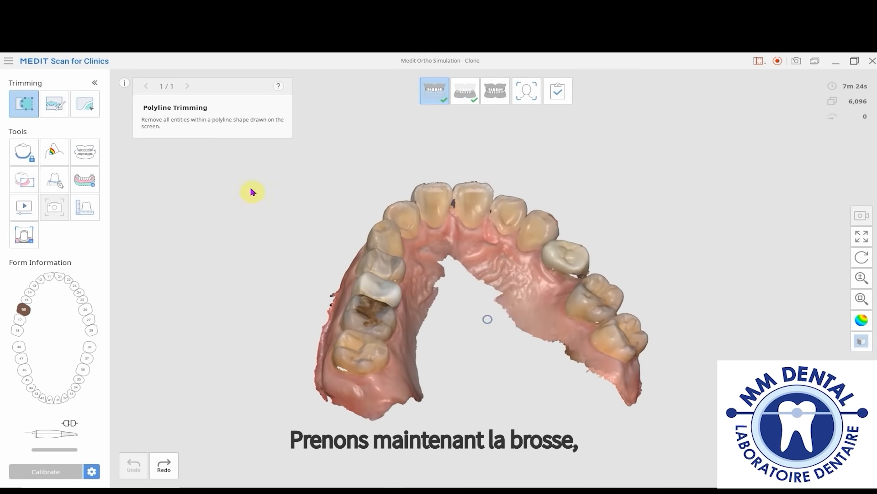
# Erase a patch of palatal gum beside the molars with Brush Trimming at the smallest brush size
pyautogui.click(61, 107)
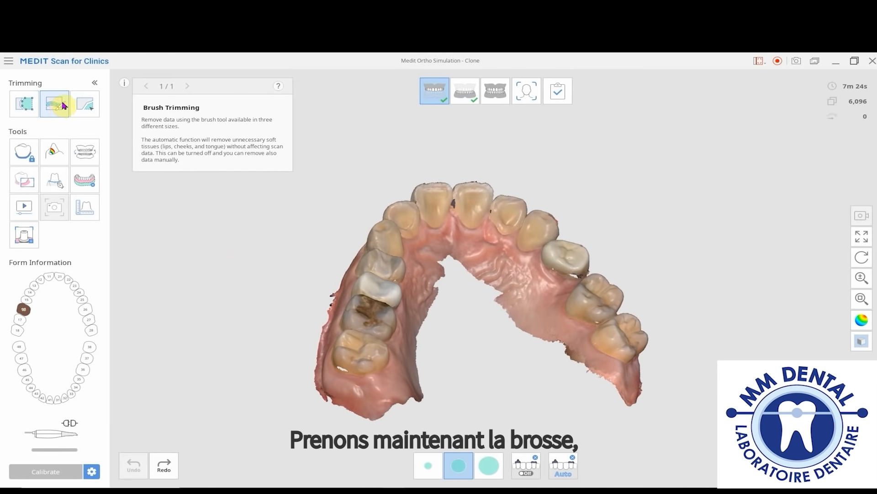
pyautogui.click(434, 467)
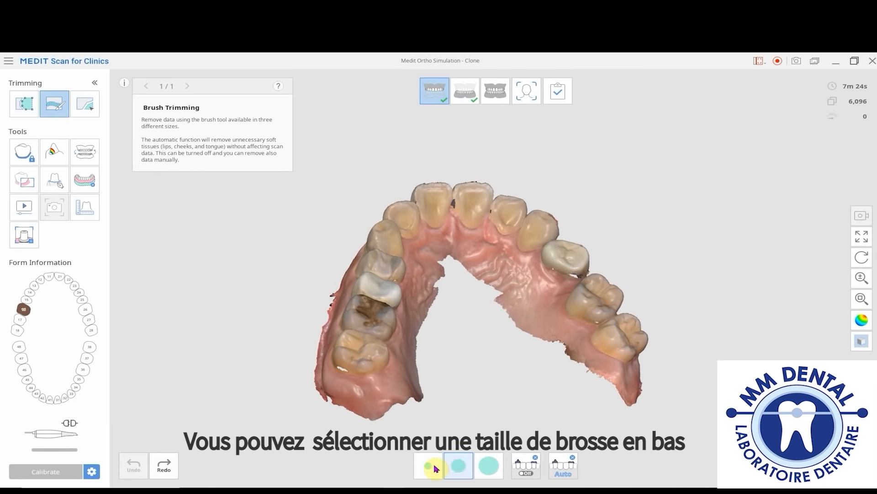
pyautogui.click(458, 467)
pyautogui.moveTo(463, 330)
pyautogui.mouseDown(button='right')
pyautogui.moveTo(477, 349)
pyautogui.moveTo(550, 331)
pyautogui.moveTo(580, 357)
pyautogui.mouseUp(button='right')
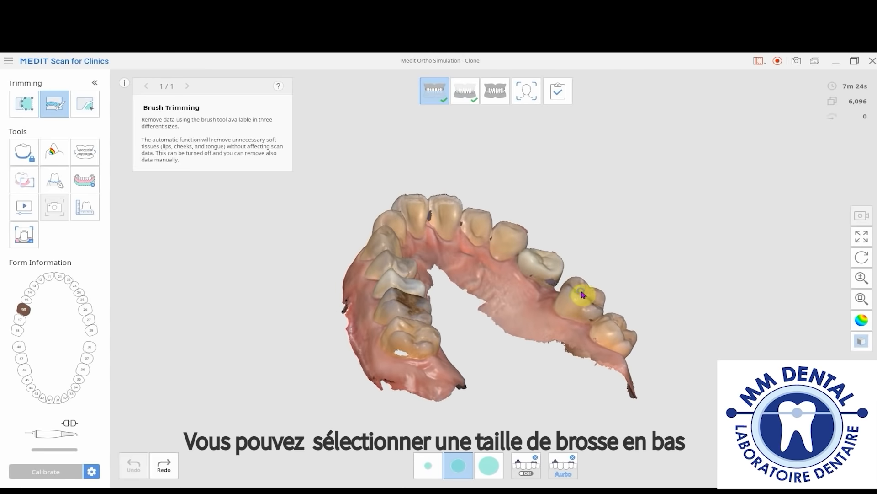
pyautogui.click(428, 464)
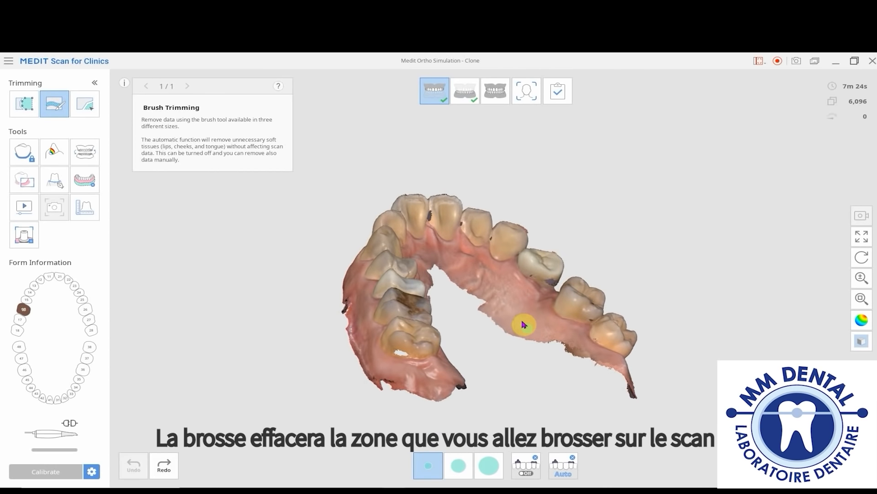
pyautogui.moveTo(521, 290); pyautogui.dragTo(565, 323)
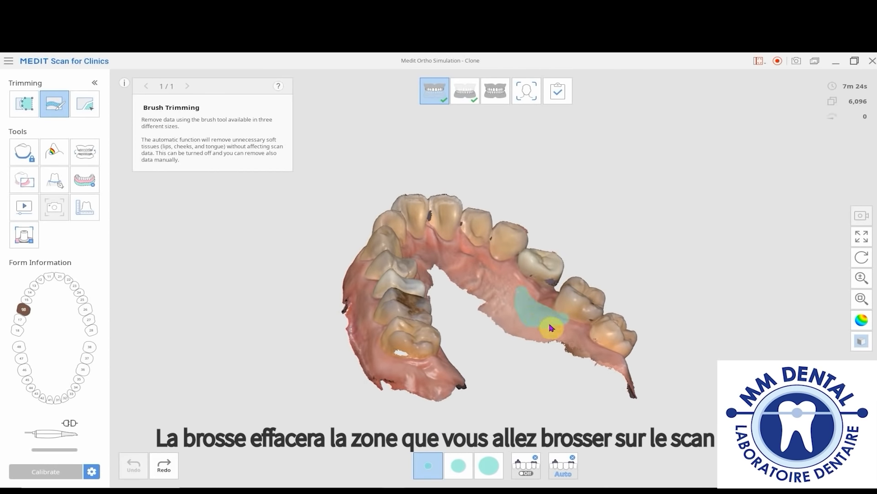
pyautogui.moveTo(562, 331)
pyautogui.mouseDown(button='right')
pyautogui.moveTo(464, 331)
pyautogui.moveTo(506, 269)
pyautogui.mouseUp(button='right')
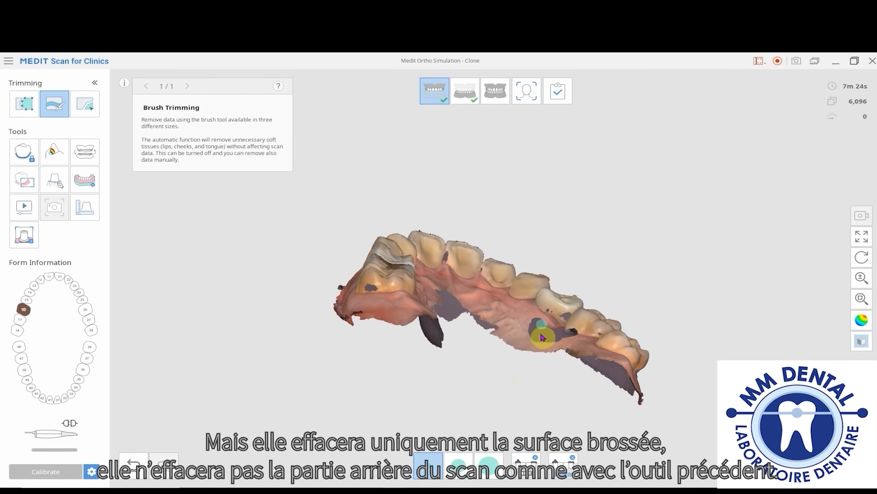
# Brush away a small patch on the inner surface of the lateral incisor and inspect it from other angles
pyautogui.moveTo(539, 333); pyautogui.dragTo(646, 300, button='right')
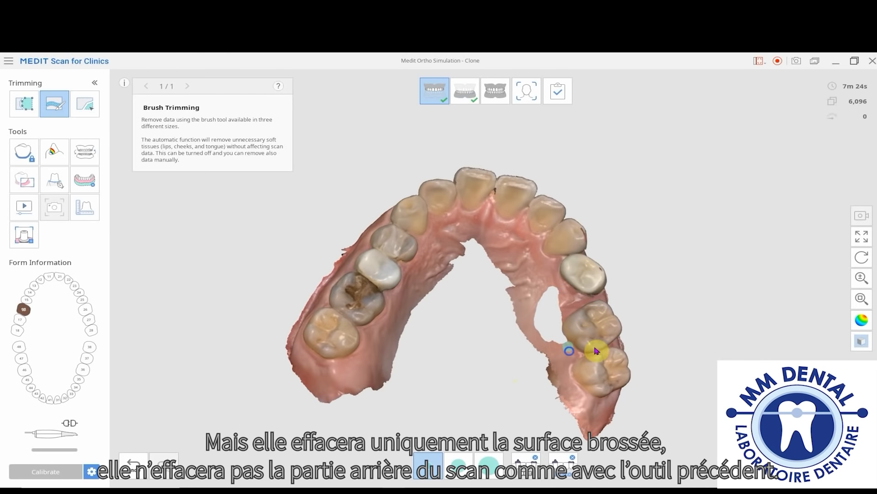
pyautogui.moveTo(581, 349); pyautogui.dragTo(498, 268, button='right')
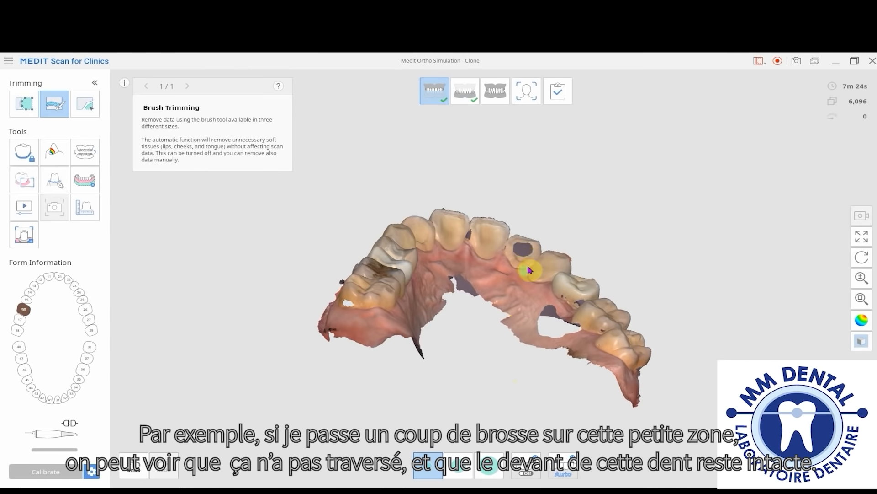
pyautogui.scroll(5, 530, 247)
pyautogui.moveTo(531, 239); pyautogui.dragTo(512, 187, button='right')
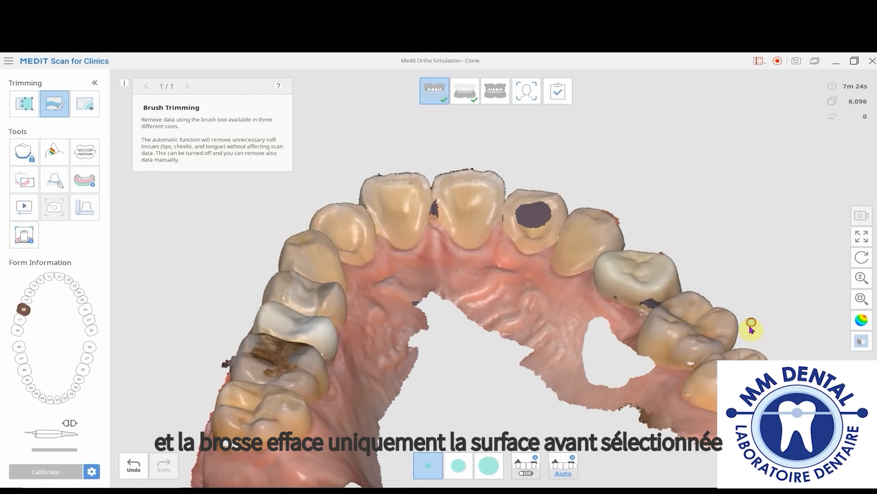
# Separate the last molar from the rest of the arch by brushing a narrow strip in front of it
pyautogui.moveTo(749, 327); pyautogui.dragTo(653, 432)
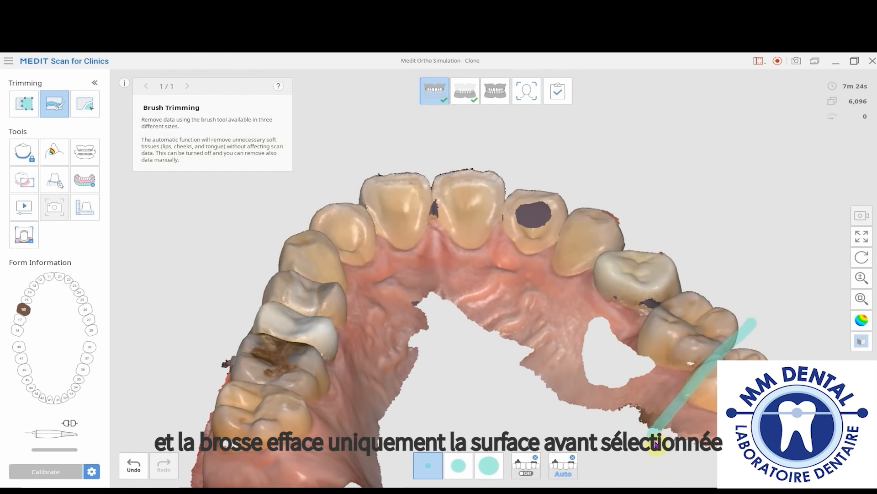
pyautogui.moveTo(637, 265)
pyautogui.mouseDown(button='right')
pyautogui.moveTo(556, 382)
pyautogui.moveTo(579, 437)
pyautogui.mouseUp(button='right')
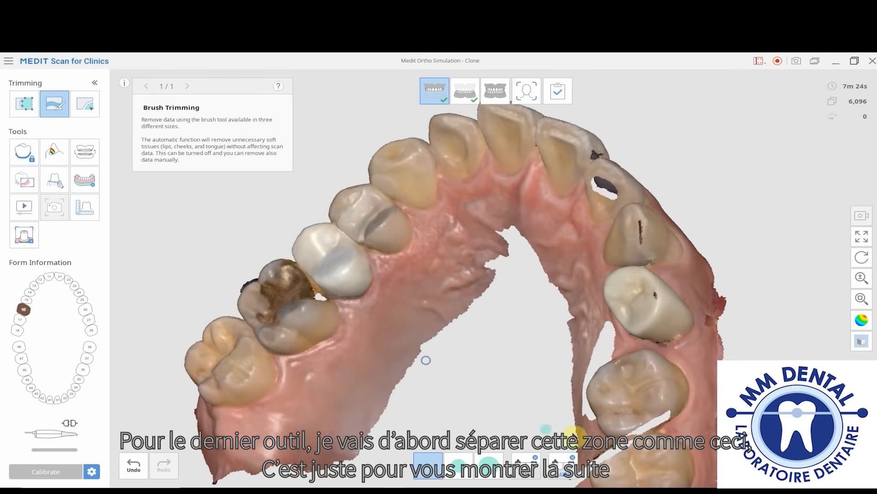
pyautogui.moveTo(592, 458); pyautogui.dragTo(720, 401)
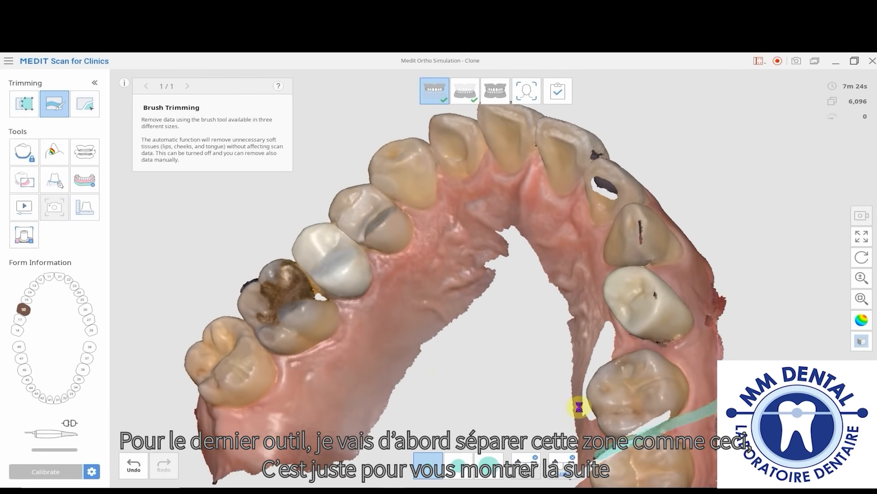
pyautogui.scroll(-2, 581, 411)
pyautogui.moveTo(582, 421); pyautogui.dragTo(567, 329, button='middle')
pyautogui.moveTo(566, 329); pyautogui.dragTo(668, 364, button='right')
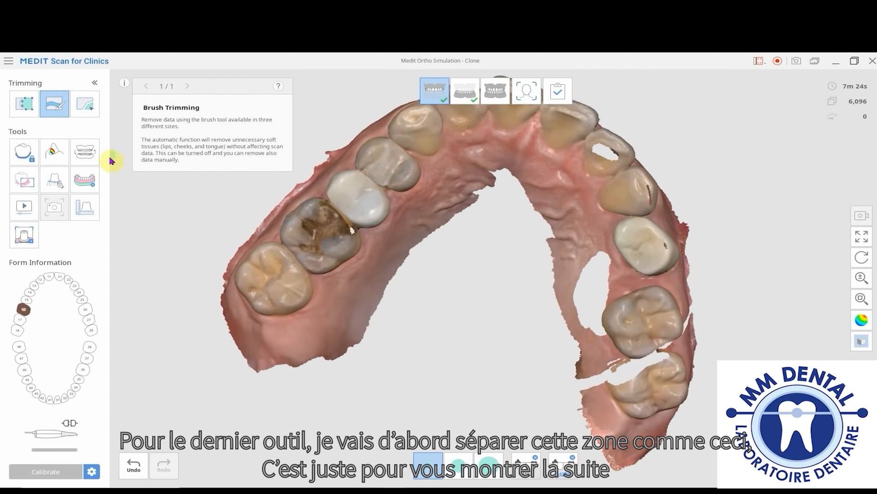
pyautogui.moveTo(225, 236); pyautogui.dragTo(174, 199, button='right')
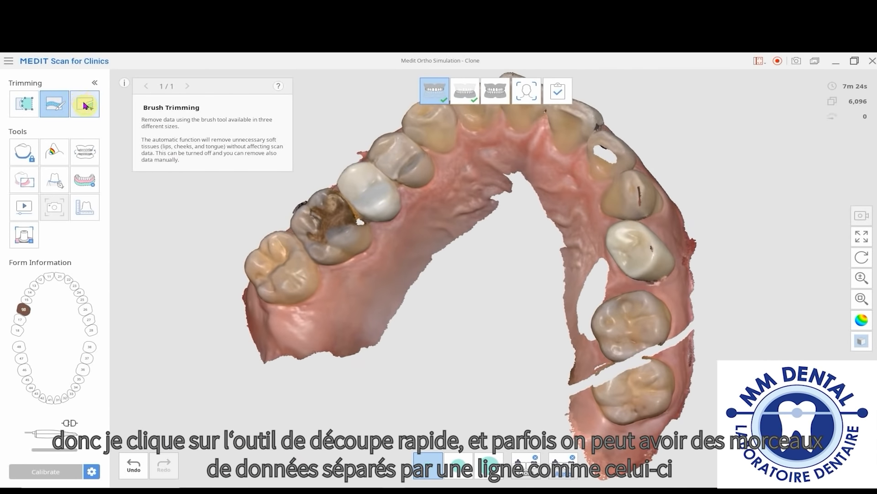
# Remove the detached last molar section with Quick Trimming
pyautogui.click(85, 106)
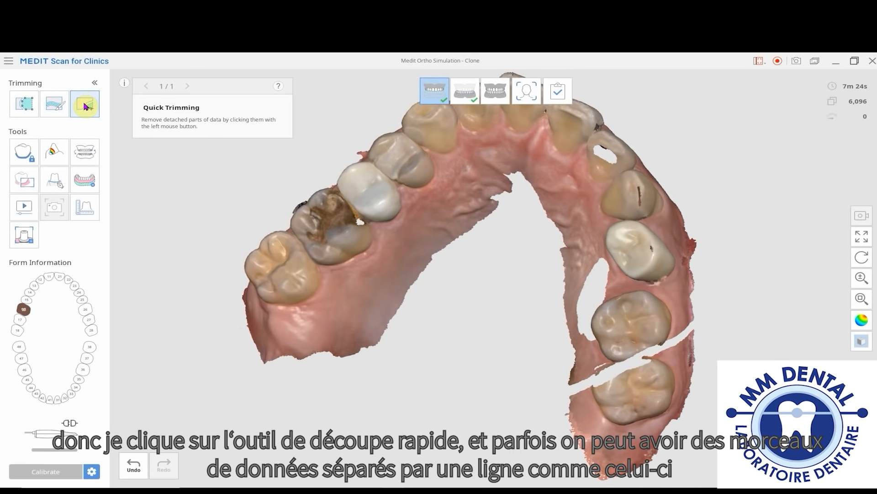
pyautogui.moveTo(411, 358); pyautogui.dragTo(376, 405, button='right')
pyautogui.moveTo(633, 335); pyautogui.dragTo(690, 349, button='right')
pyautogui.moveTo(627, 345); pyautogui.dragTo(118, 156, button='right')
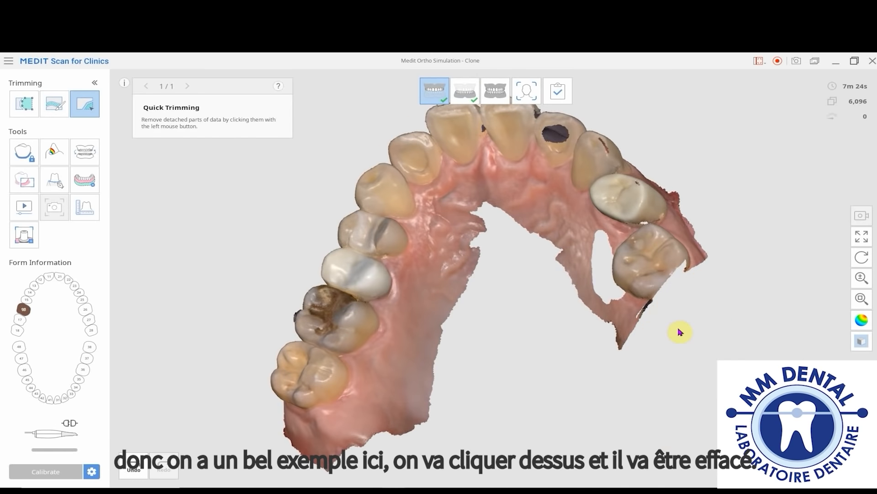
# Brush several curved strips along the inner gum edges on both sides of the arch to isolate small pieces of scan data
pyautogui.click(54, 104)
pyautogui.moveTo(488, 234); pyautogui.dragTo(466, 294)
pyautogui.moveTo(447, 324); pyautogui.dragTo(434, 373)
pyautogui.moveTo(434, 402); pyautogui.dragTo(392, 431)
pyautogui.moveTo(549, 249); pyautogui.dragTo(574, 321)
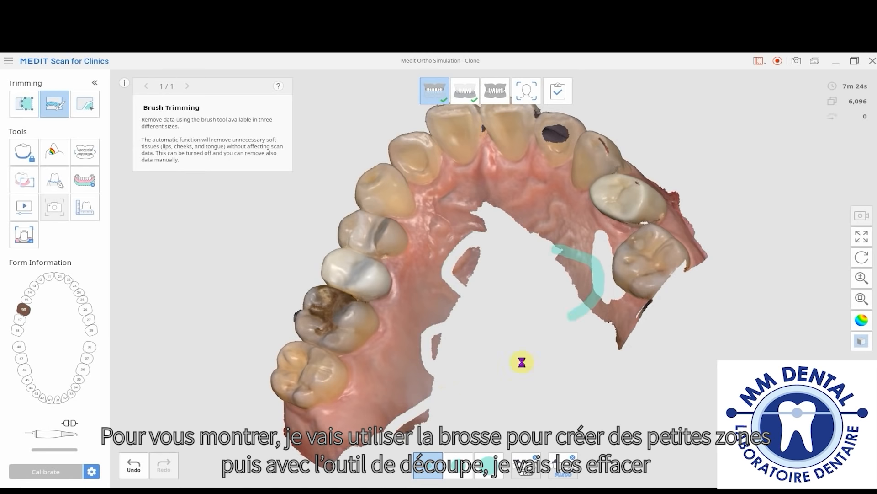
pyautogui.moveTo(494, 339); pyautogui.dragTo(403, 315, button='right')
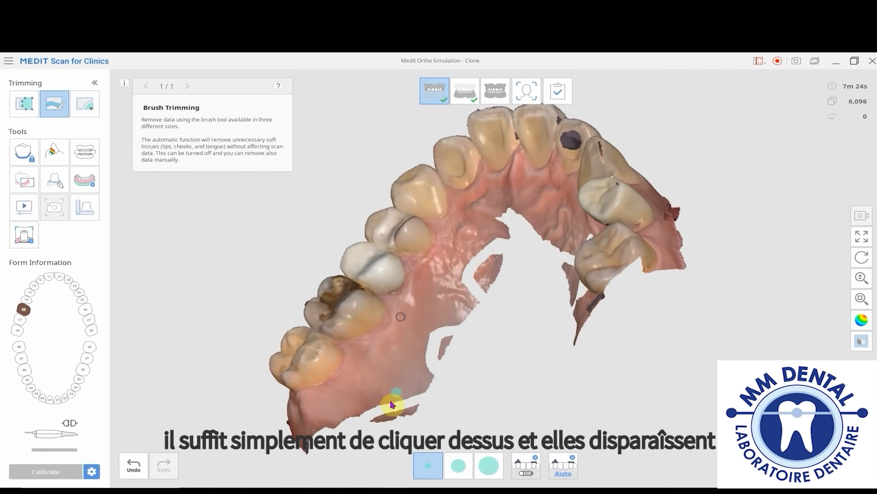
pyautogui.moveTo(488, 322); pyautogui.dragTo(431, 274, button='right')
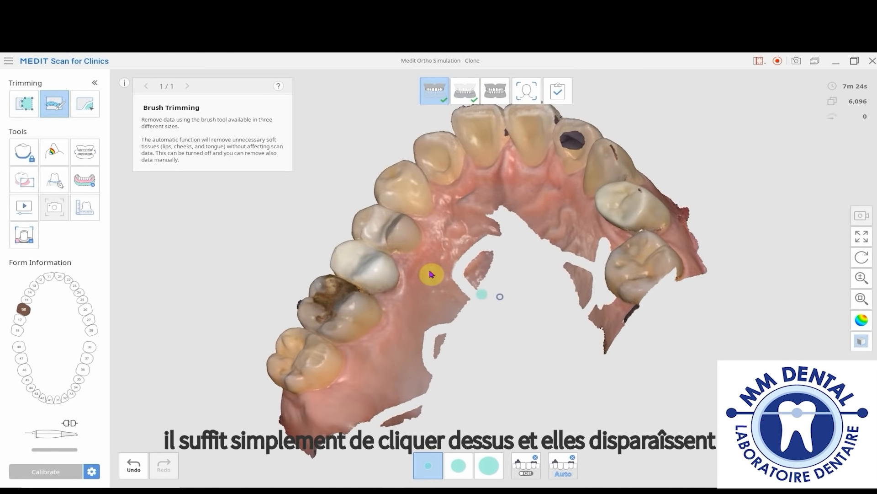
# Remove the small detached gum pieces along the inner edges with Quick Trimming
pyautogui.click(85, 104)
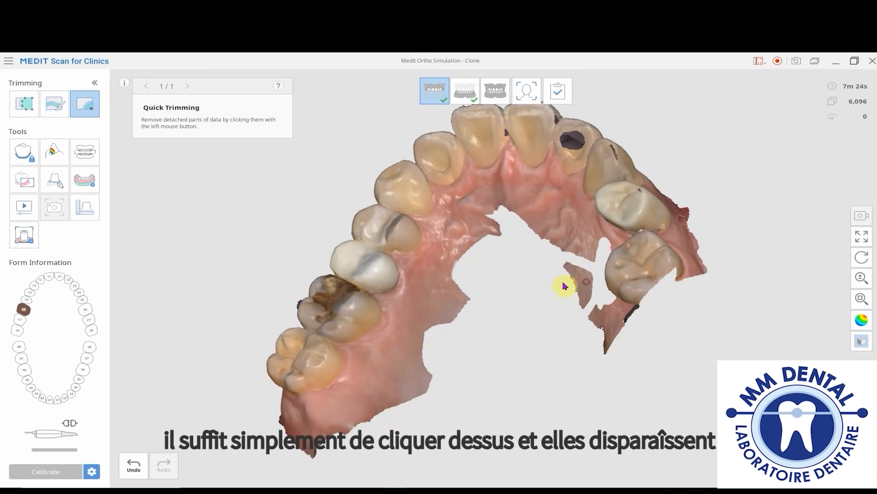
pyautogui.moveTo(515, 251); pyautogui.dragTo(621, 298, button='right')
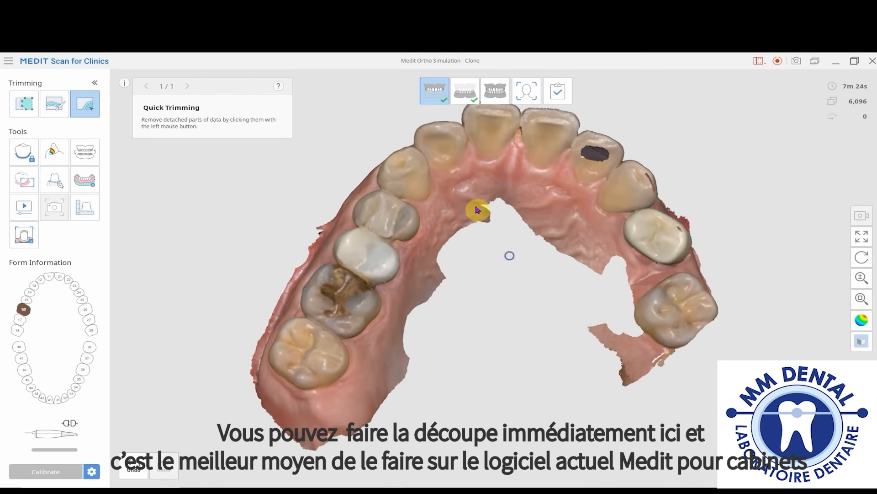
pyautogui.moveTo(476, 210); pyautogui.dragTo(508, 112, button='right')
pyautogui.moveTo(498, 210); pyautogui.dragTo(343, 142, button='right')
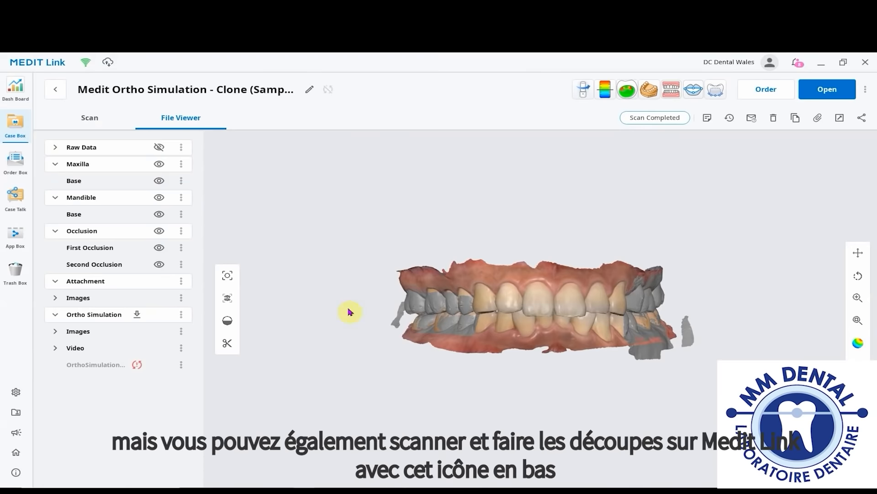
pyautogui.moveTo(350, 312); pyautogui.dragTo(454, 358)
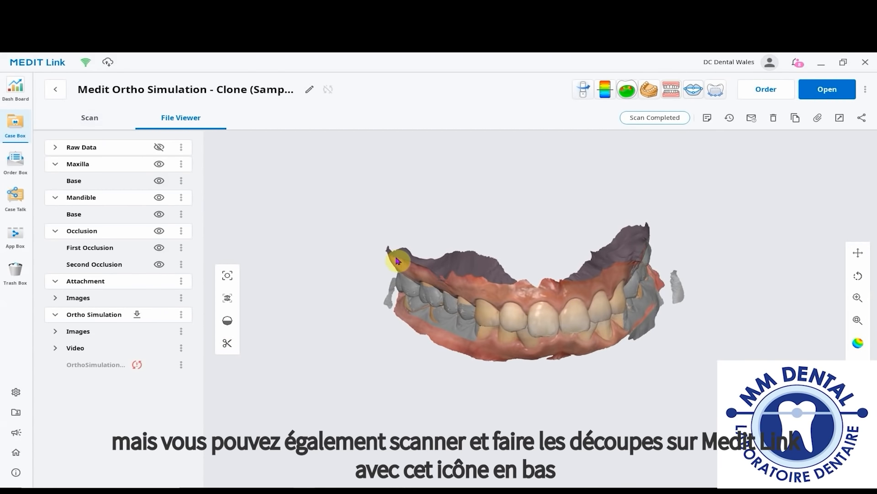
pyautogui.click(227, 346)
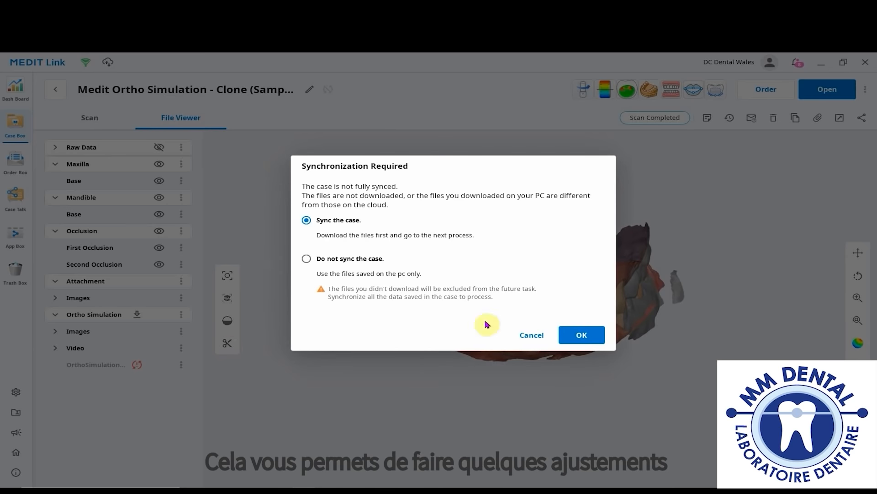
pyautogui.click(532, 335)
# Return to the Case Box, open Temporary's Case and start the trimming tool on its files
pyautogui.click(55, 90)
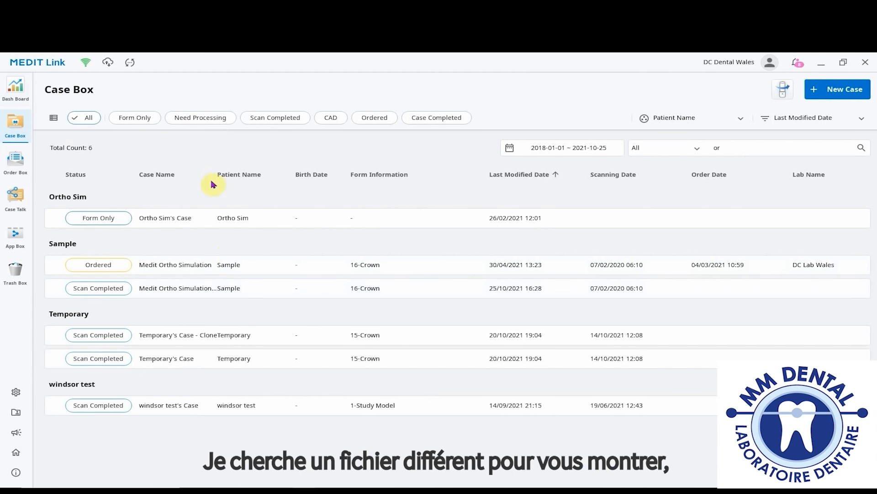
pyautogui.click(171, 360)
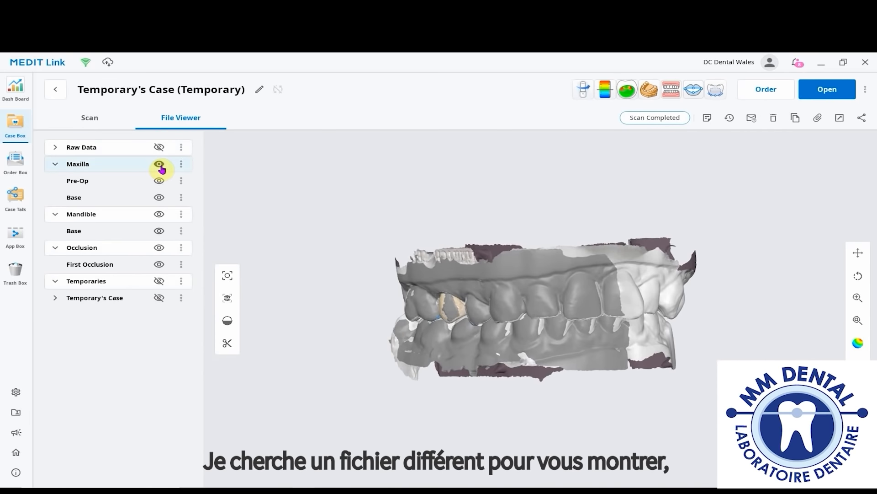
pyautogui.click(227, 343)
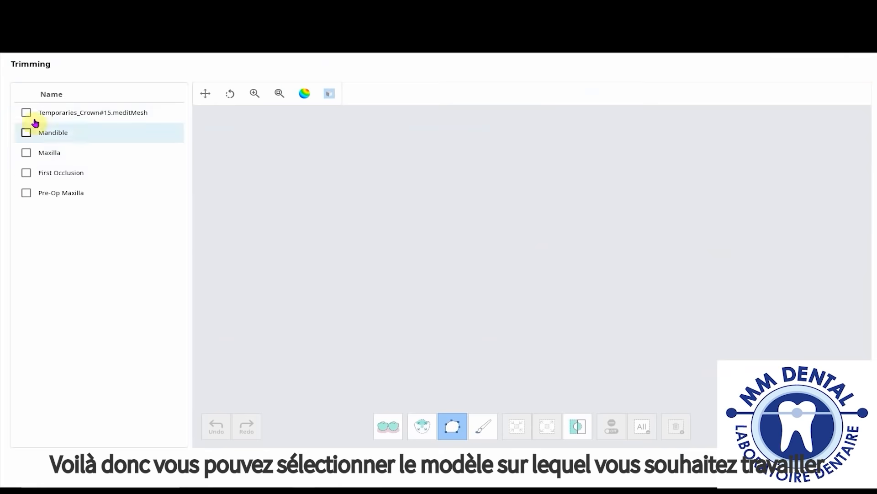
# Load the Mandible model for trimming and turn it to show the chewing surfaces
pyautogui.click(26, 132)
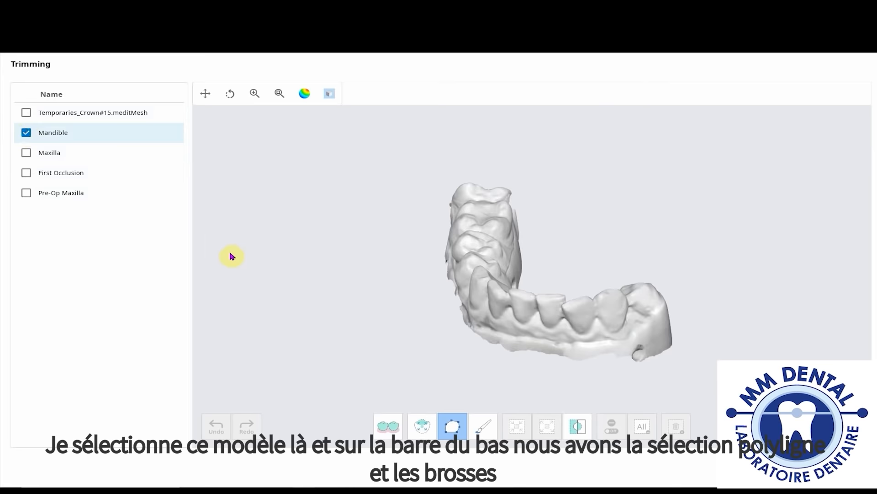
pyautogui.moveTo(371, 334); pyautogui.dragTo(547, 235, button='right')
pyautogui.moveTo(366, 268); pyautogui.dragTo(460, 263, button='right')
pyautogui.moveTo(529, 276); pyautogui.dragTo(555, 375, button='right')
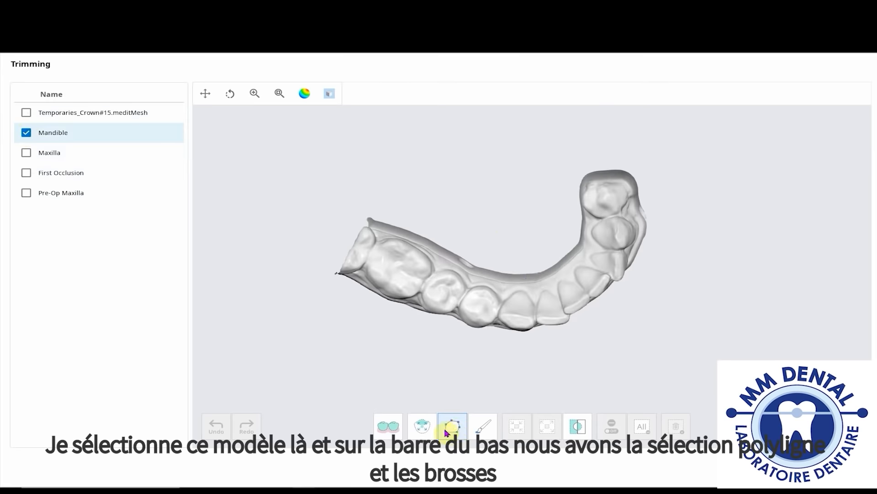
# Enclose the molar end of the Mandible arch in a polyline selection, delete the selected data and undo the deletion
pyautogui.click(453, 434)
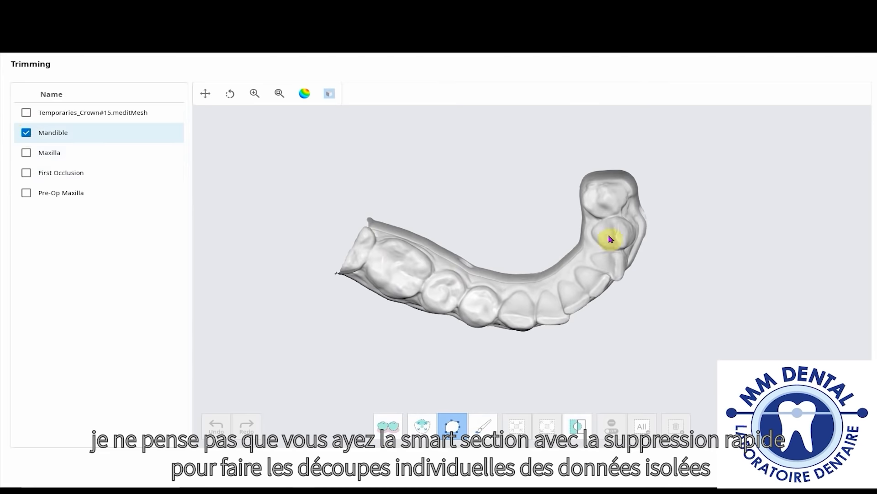
pyautogui.moveTo(440, 338)
pyautogui.mouseDown(button='right')
pyautogui.moveTo(521, 247)
pyautogui.moveTo(500, 209)
pyautogui.moveTo(478, 267)
pyautogui.moveTo(441, 312)
pyautogui.moveTo(439, 388)
pyautogui.mouseUp(button='right')
pyautogui.click(356, 206)
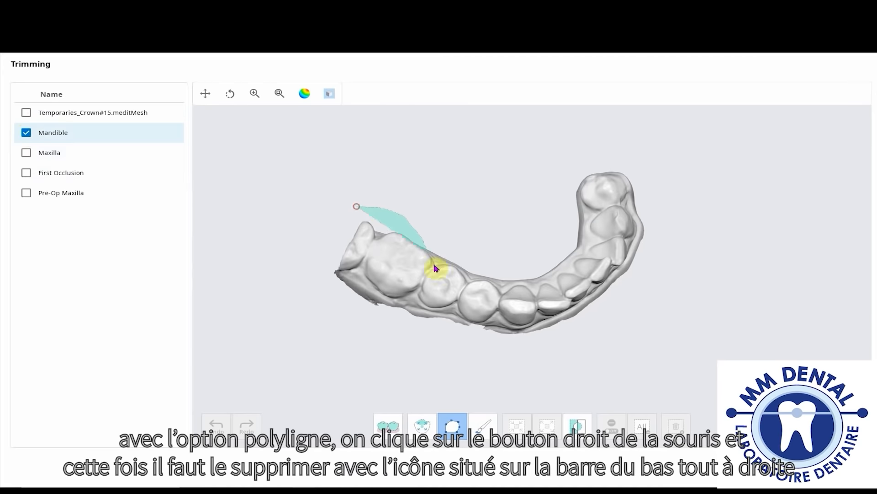
pyautogui.rightClick(308, 248)
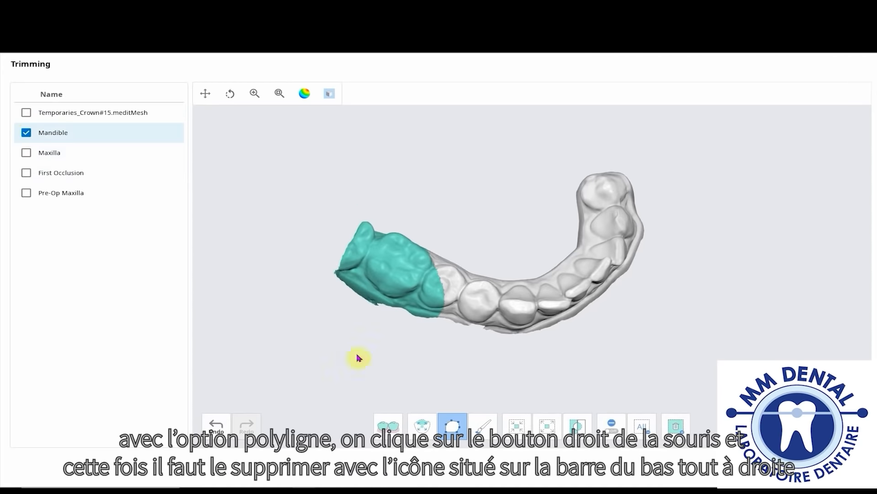
pyautogui.moveTo(464, 294); pyautogui.dragTo(525, 329, button='right')
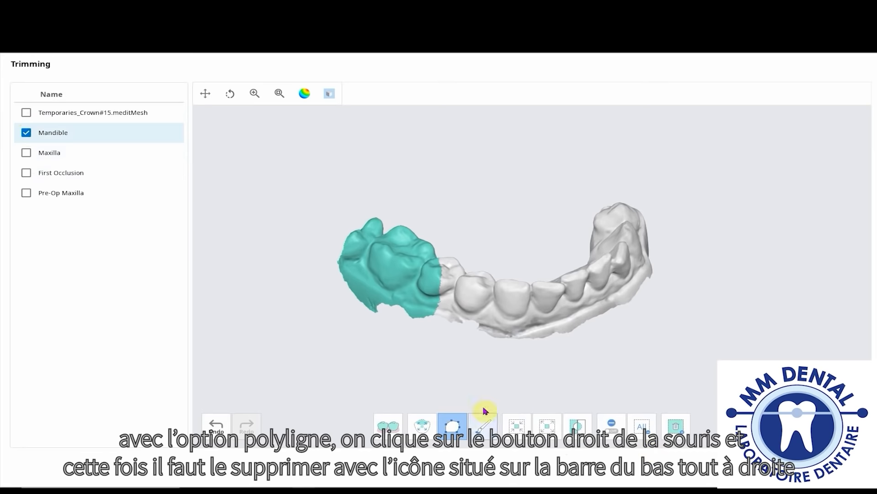
pyautogui.moveTo(486, 411)
pyautogui.mouseDown(button='right')
pyautogui.moveTo(492, 400)
pyautogui.moveTo(378, 245)
pyautogui.mouseUp(button='right')
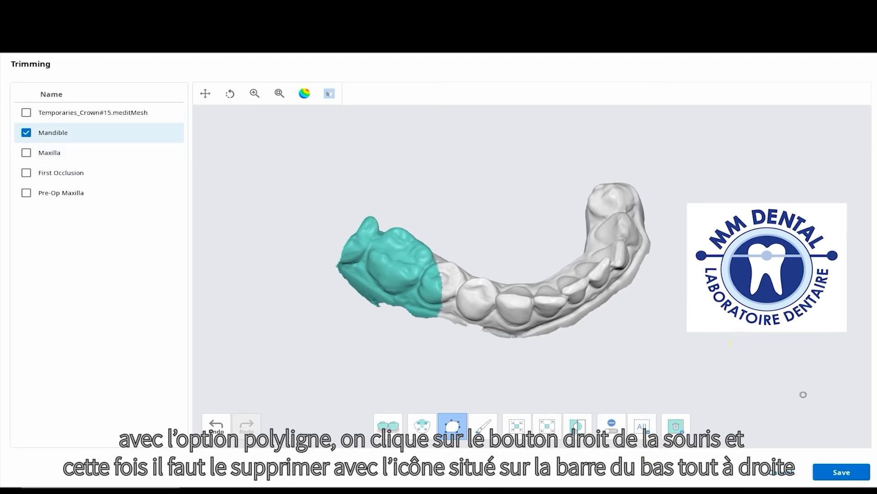
pyautogui.click(681, 430)
pyautogui.moveTo(579, 331)
pyautogui.mouseDown(button='right')
pyautogui.moveTo(574, 303)
pyautogui.moveTo(557, 297)
pyautogui.moveTo(579, 330)
pyautogui.mouseUp(button='right')
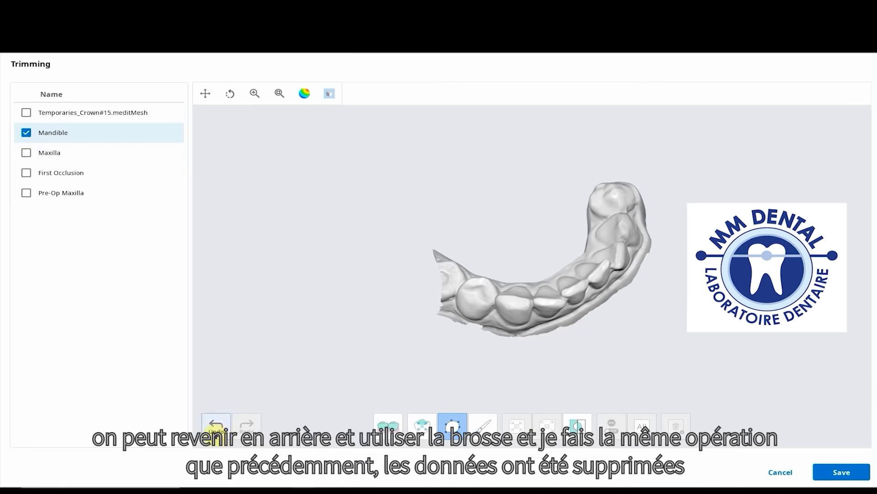
pyautogui.click(214, 430)
# Brush over the two teeth beside the selected molar area with the medium brush, delete all selected data and undo the deletion
pyautogui.click(483, 425)
pyautogui.moveTo(480, 308)
pyautogui.mouseDown()
pyautogui.moveTo(466, 290)
pyautogui.moveTo(484, 316)
pyautogui.moveTo(472, 335)
pyautogui.mouseUp()
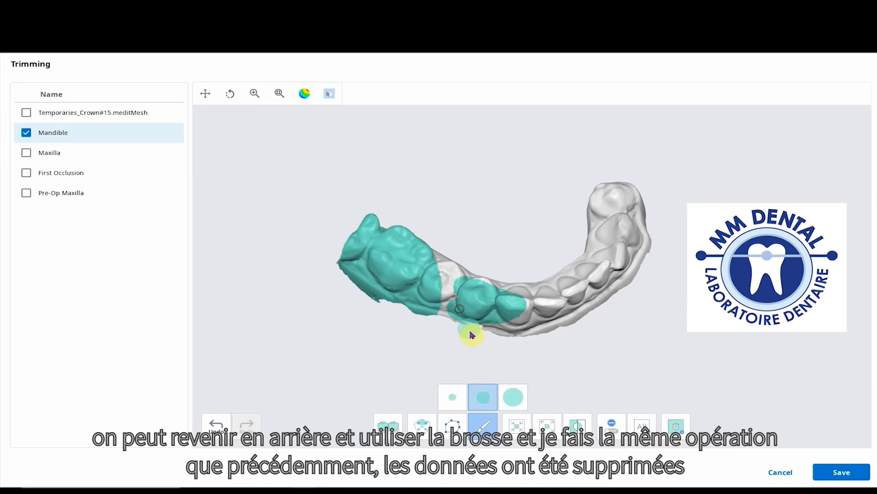
pyautogui.click(670, 427)
pyautogui.moveTo(548, 380); pyautogui.dragTo(512, 357, button='right')
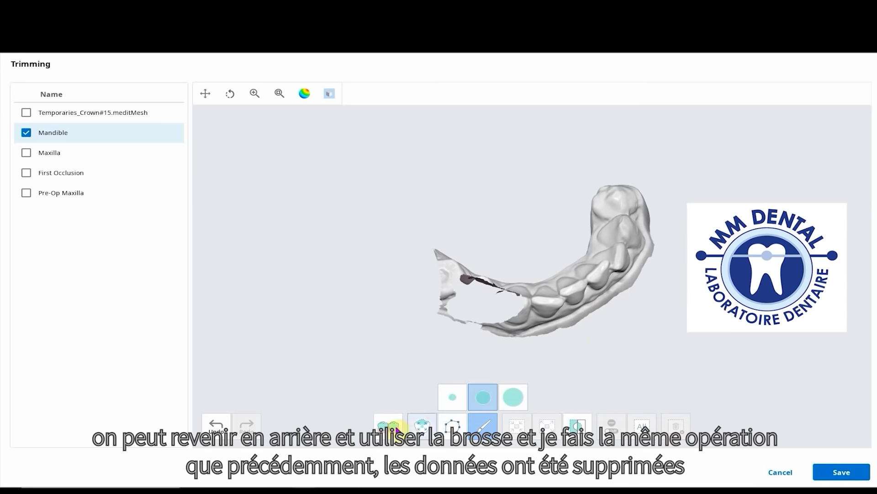
pyautogui.click(215, 418)
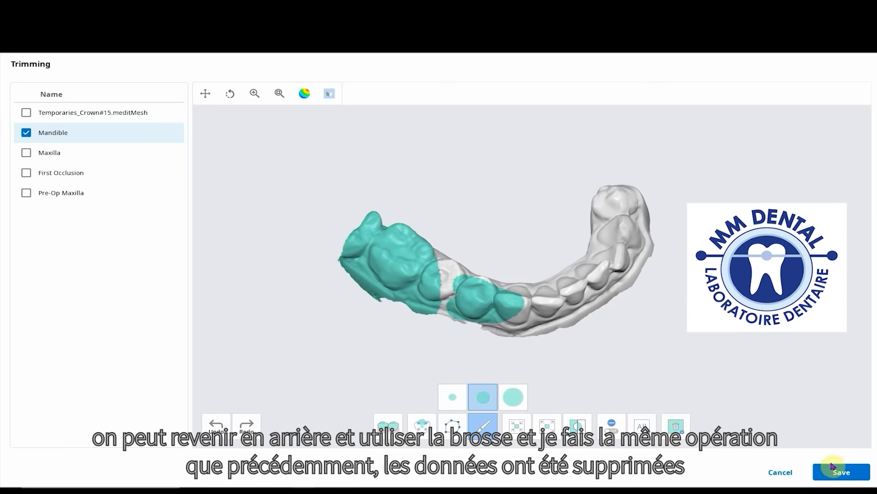
# Show only the Maxilla model instead of the Mandible, examine its chewing surfaces and cancel the trimming session
pyautogui.click(27, 153)
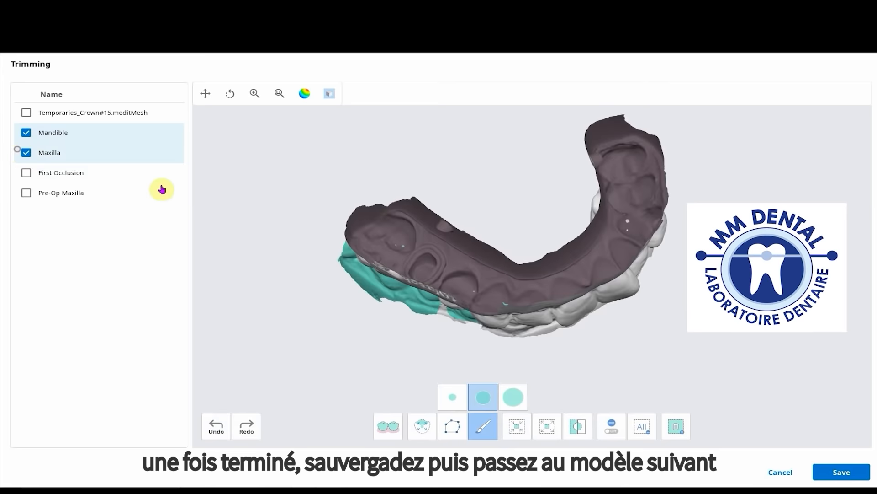
pyautogui.click(26, 132)
pyautogui.moveTo(347, 261); pyautogui.dragTo(478, 88, button='right')
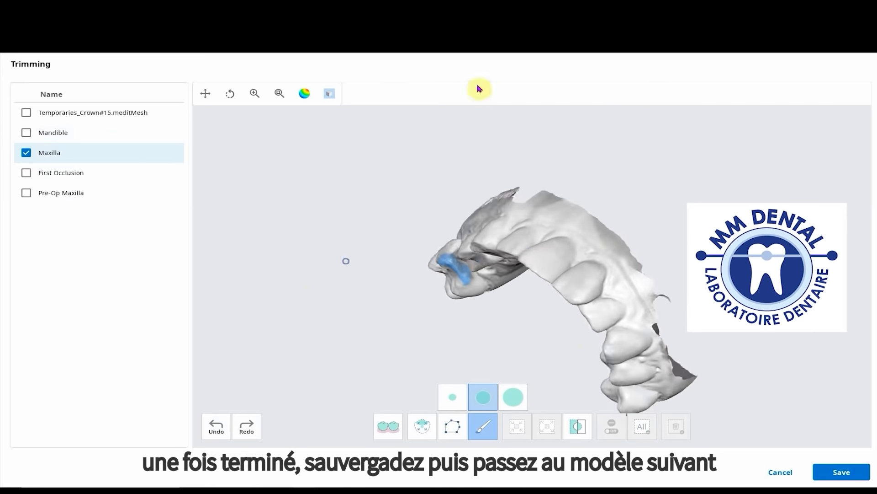
pyautogui.moveTo(507, 259); pyautogui.dragTo(623, 226, button='right')
pyautogui.moveTo(555, 302); pyautogui.dragTo(621, 317, button='right')
pyautogui.click(780, 472)
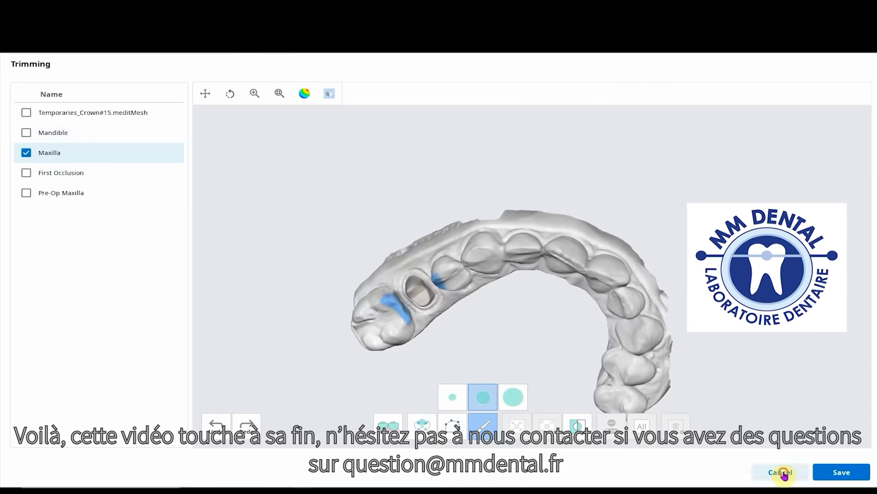